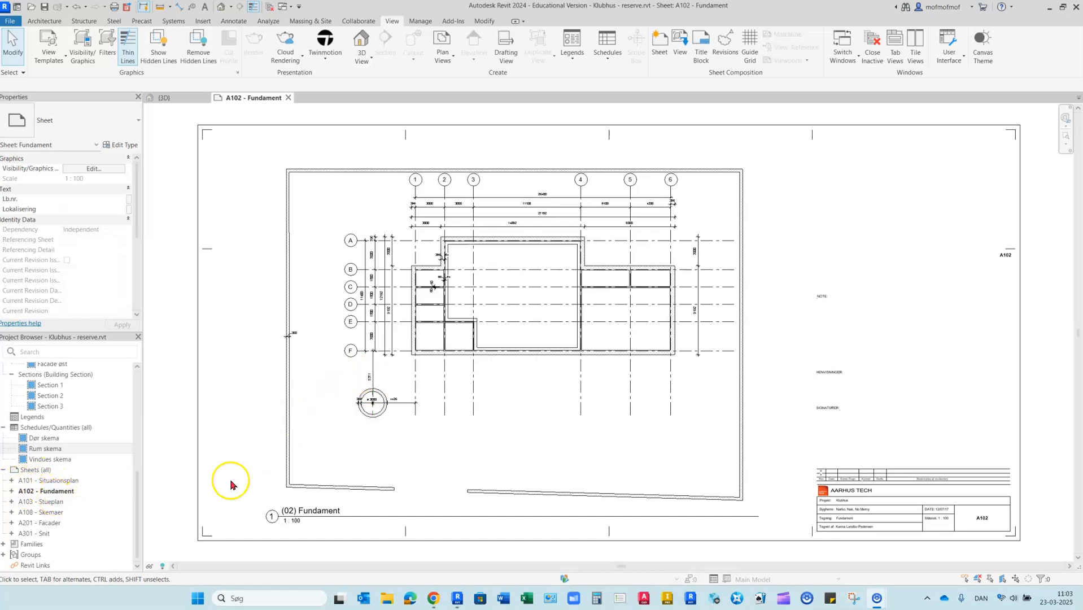
- Open sheet A101 - Situationsplan and start a new sheet list for the project
{"action": "double_click", "coordinate": [54, 481]}
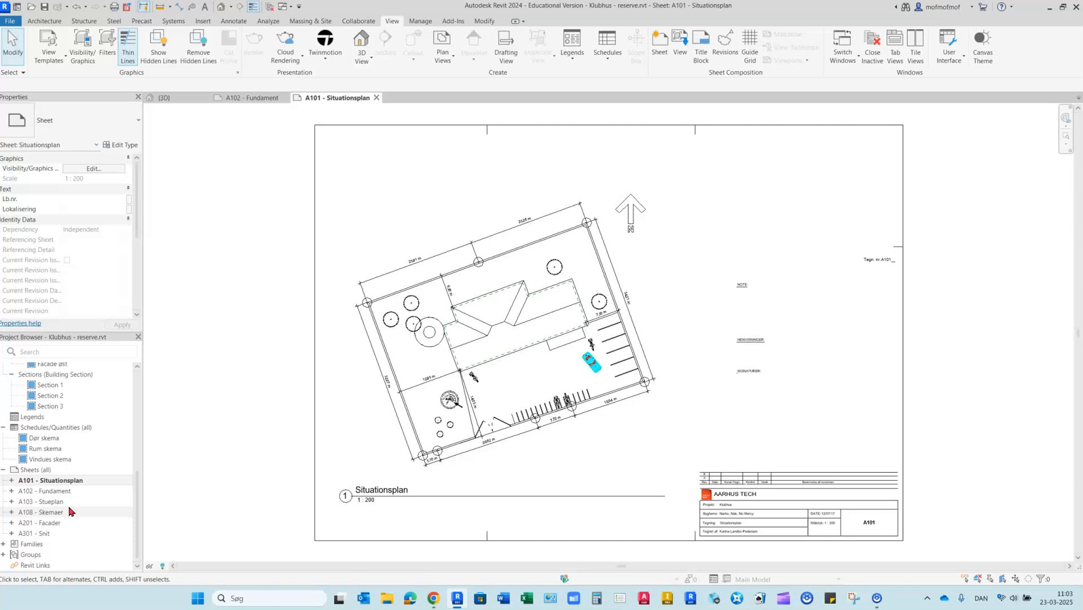
{"action": "left_click", "coordinate": [39, 480]}
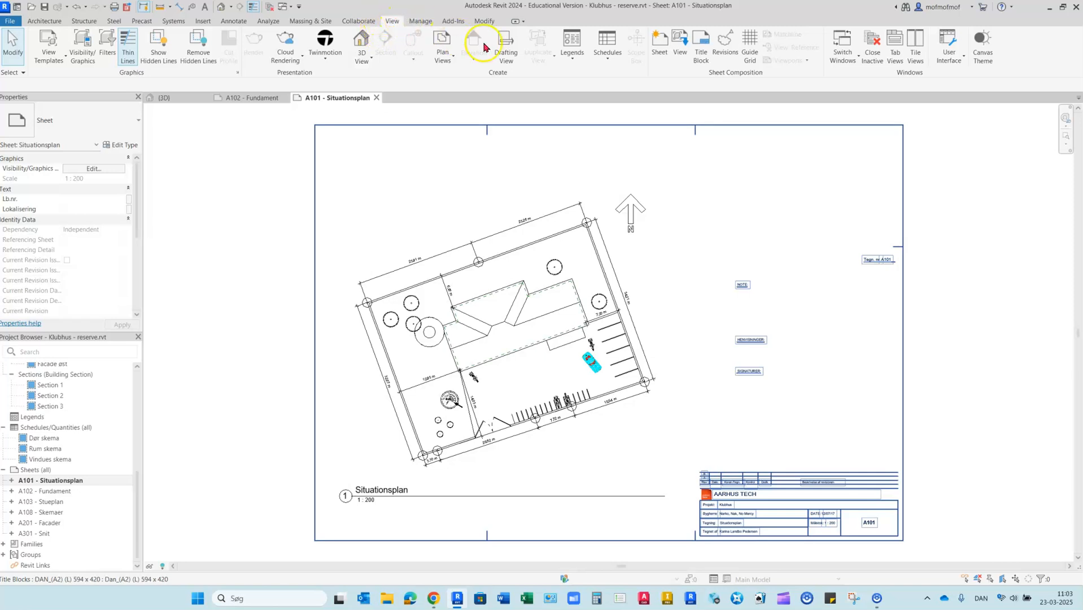
{"action": "left_click", "coordinate": [599, 62]}
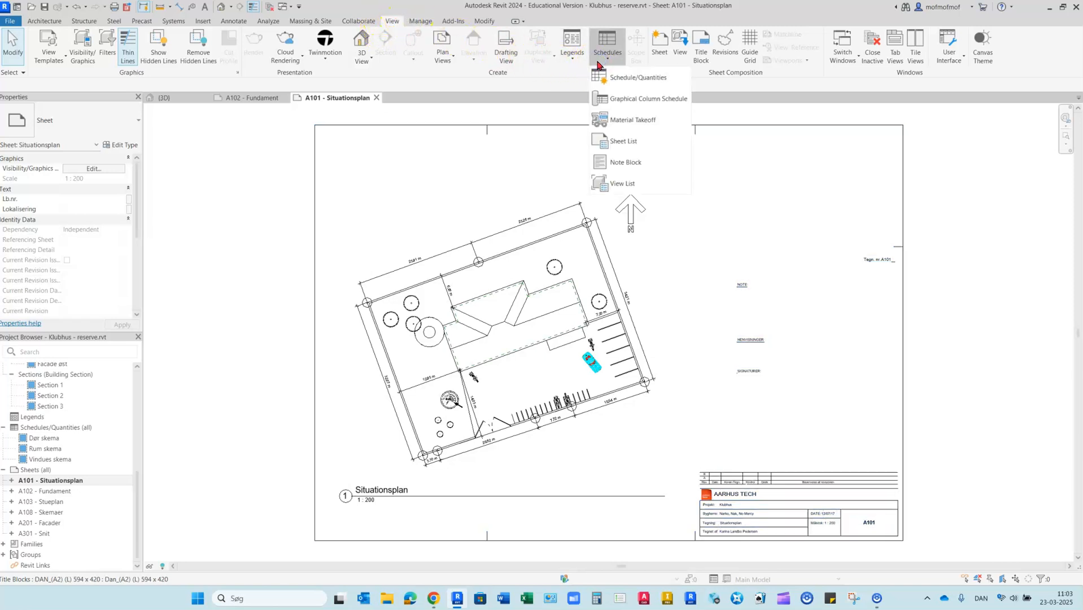
{"action": "left_click", "coordinate": [634, 140]}
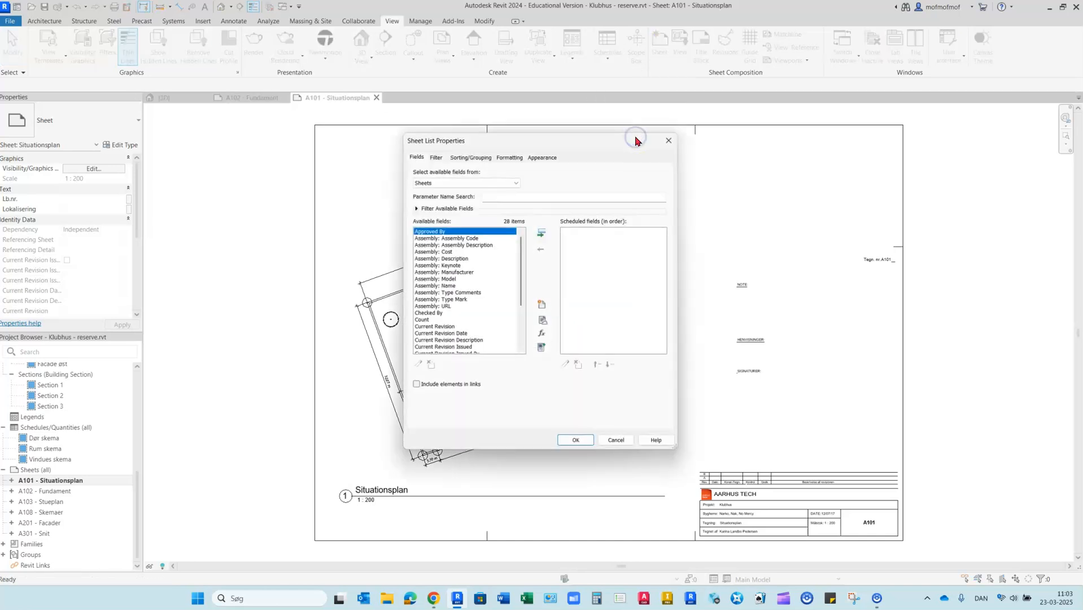
{"action": "left_click_drag", "start_coordinate": [549, 140], "coordinate": [490, 164]}
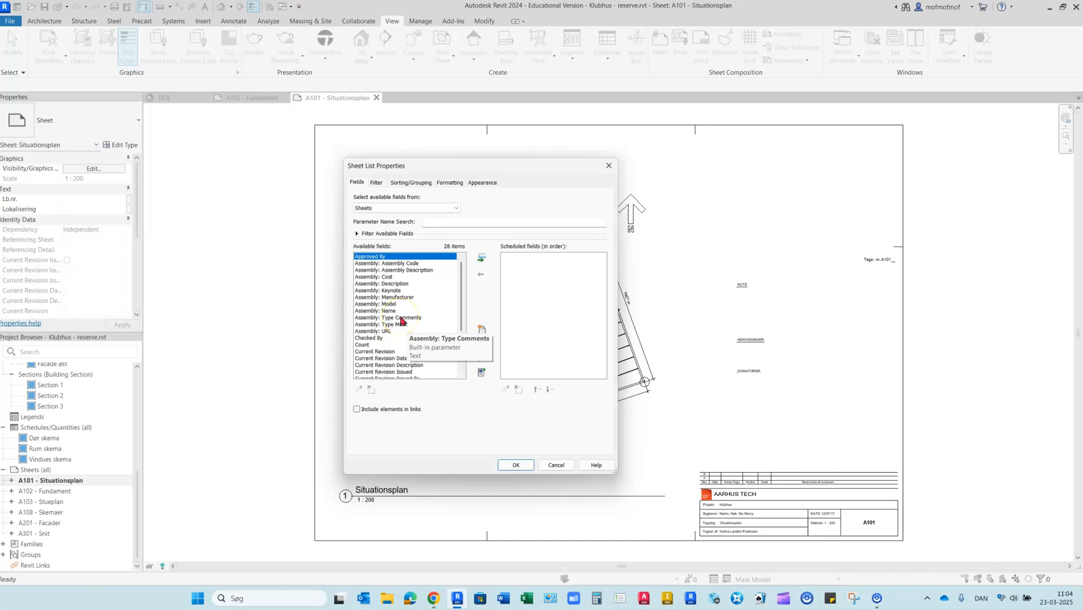
- Add the Sheet Number, Sheet Issue Date and Drawn By fields to the sheet list's scheduled fields
{"action": "left_click_drag", "start_coordinate": [460, 280], "coordinate": [457, 337]}
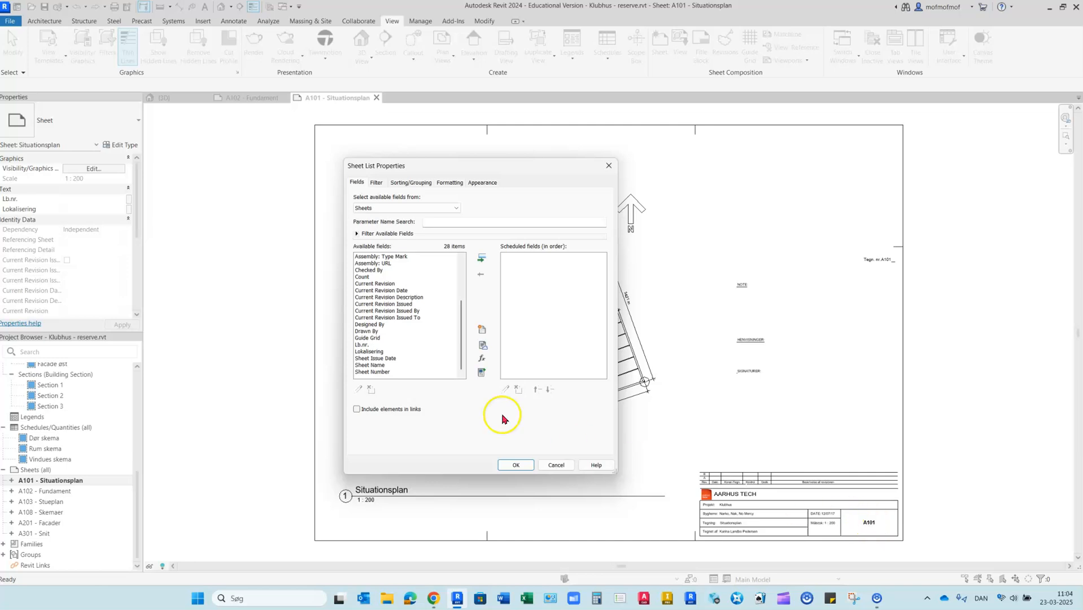
{"action": "left_click", "coordinate": [372, 366]}
{"action": "left_click", "coordinate": [372, 372]}
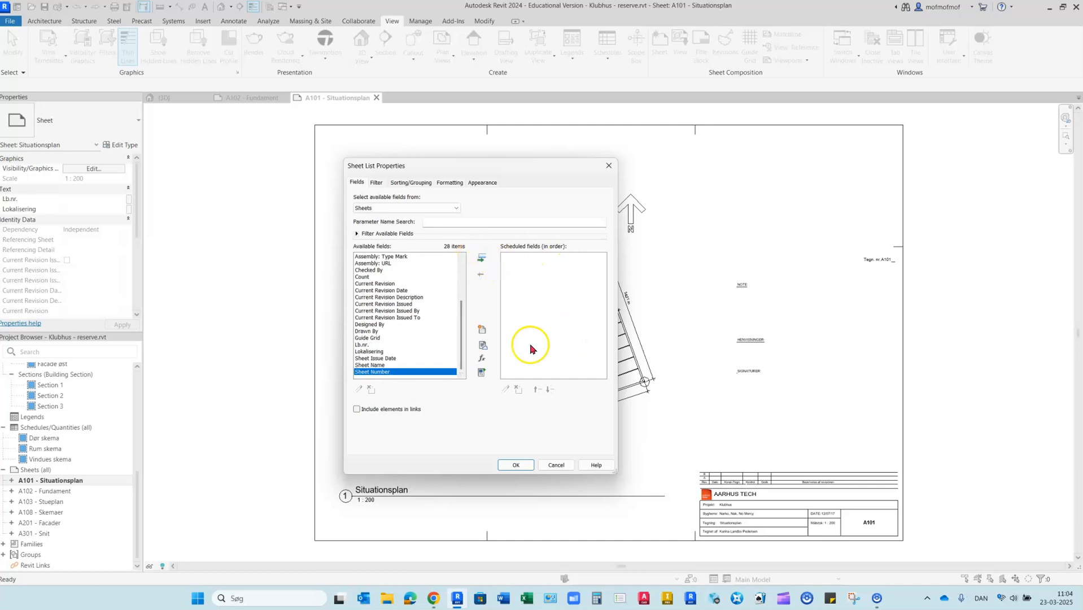
{"action": "left_click", "coordinate": [481, 258]}
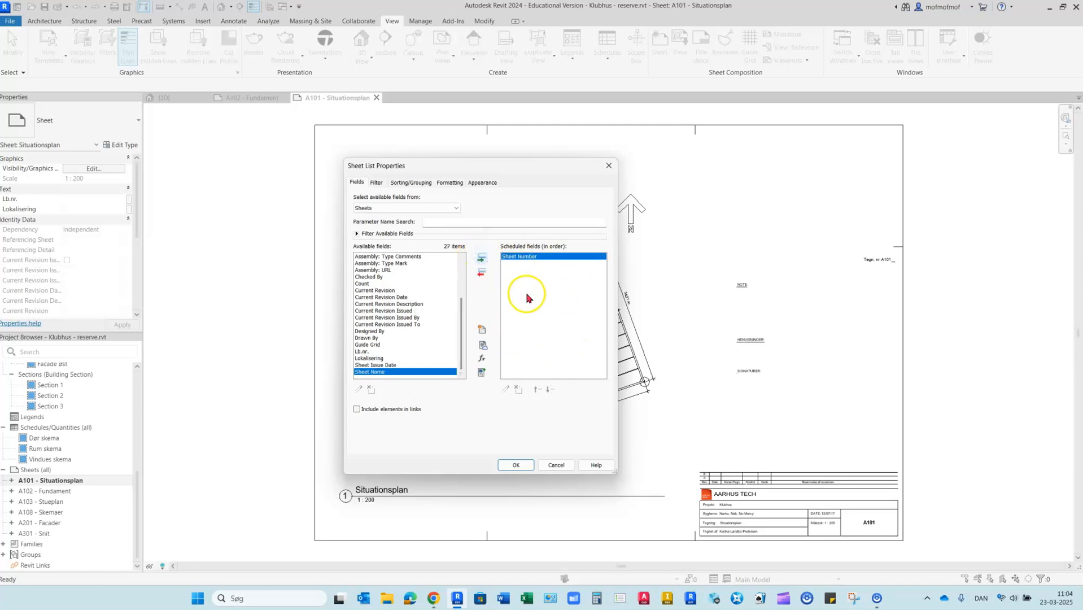
{"action": "left_click", "coordinate": [382, 366]}
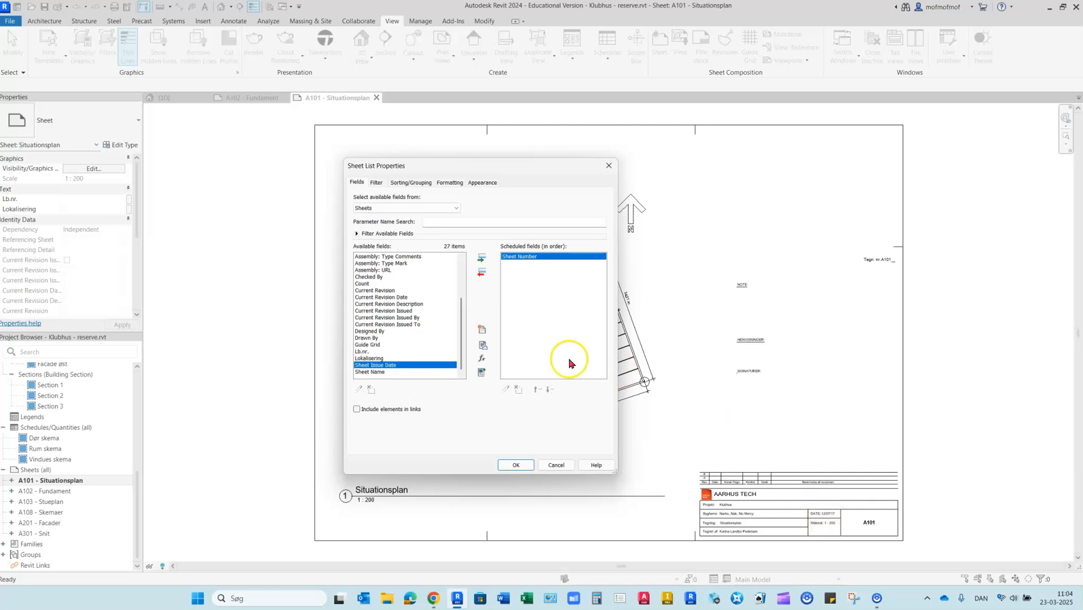
{"action": "left_click", "coordinate": [481, 258]}
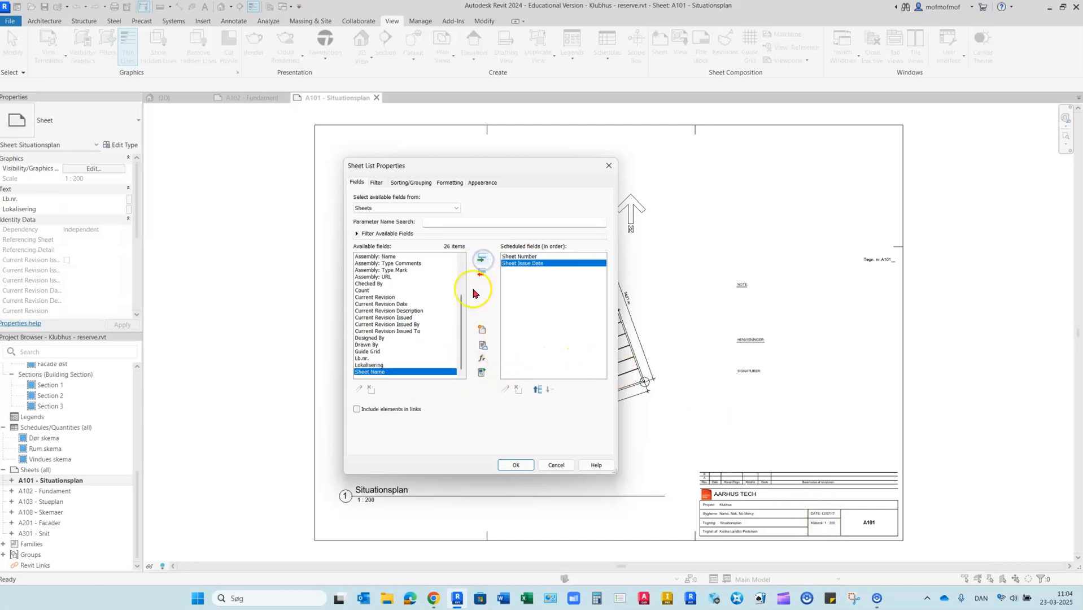
{"action": "left_click", "coordinate": [370, 346]}
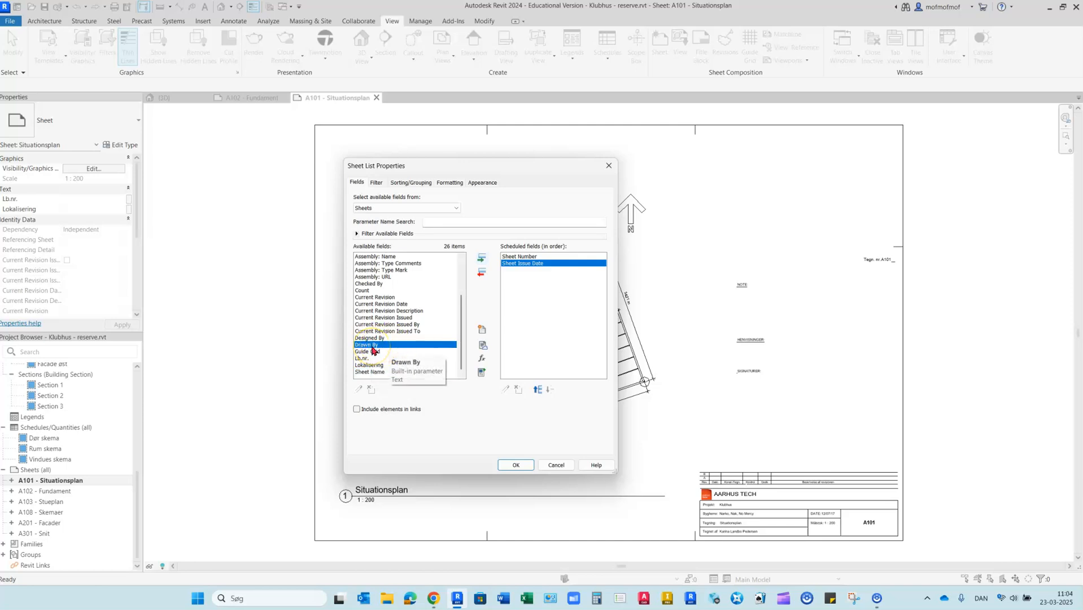
{"action": "left_click", "coordinate": [482, 261]}
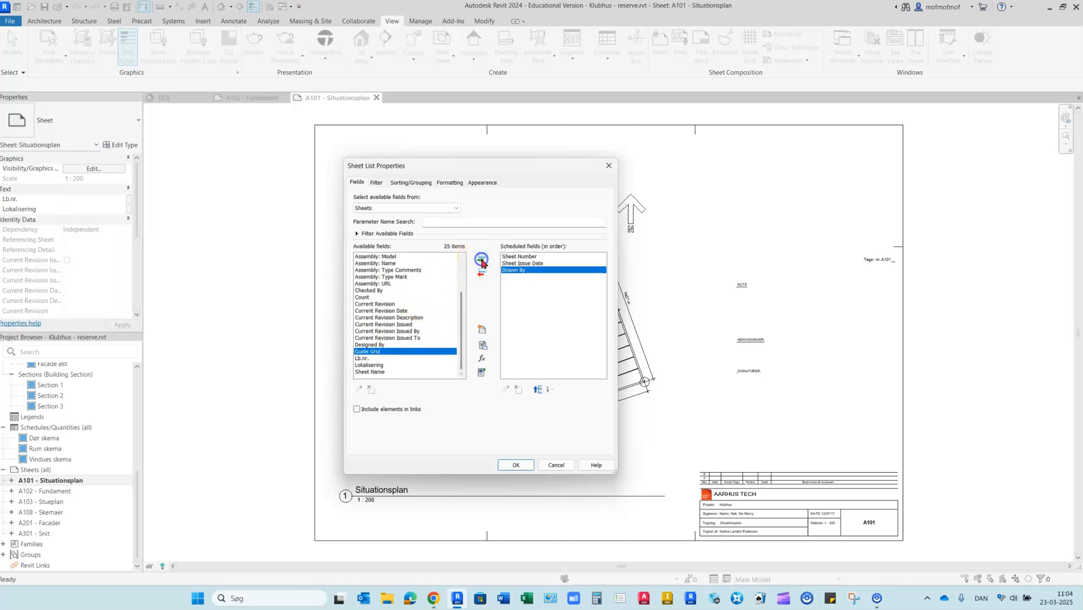
- Add the Sheet Name field and move it up to second place, directly after Sheet Number
{"action": "left_click", "coordinate": [461, 350]}
{"action": "mouse_move", "coordinate": [462, 352]}
{"action": "left_mouse_down"}
{"action": "mouse_move", "coordinate": [459, 297]}
{"action": "mouse_move", "coordinate": [460, 361]}
{"action": "left_mouse_up"}
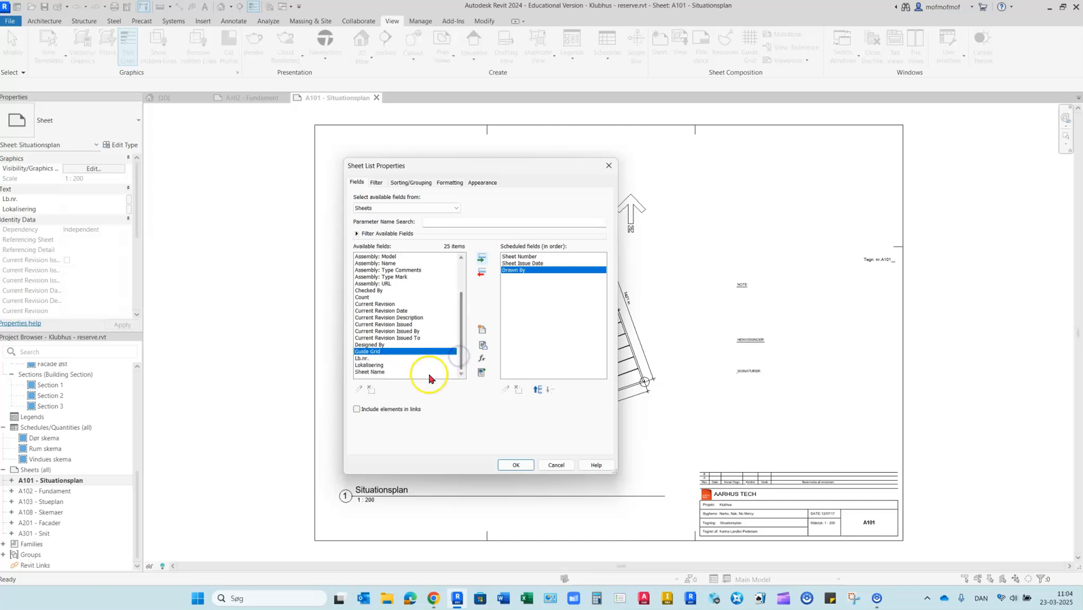
{"action": "left_click", "coordinate": [376, 373]}
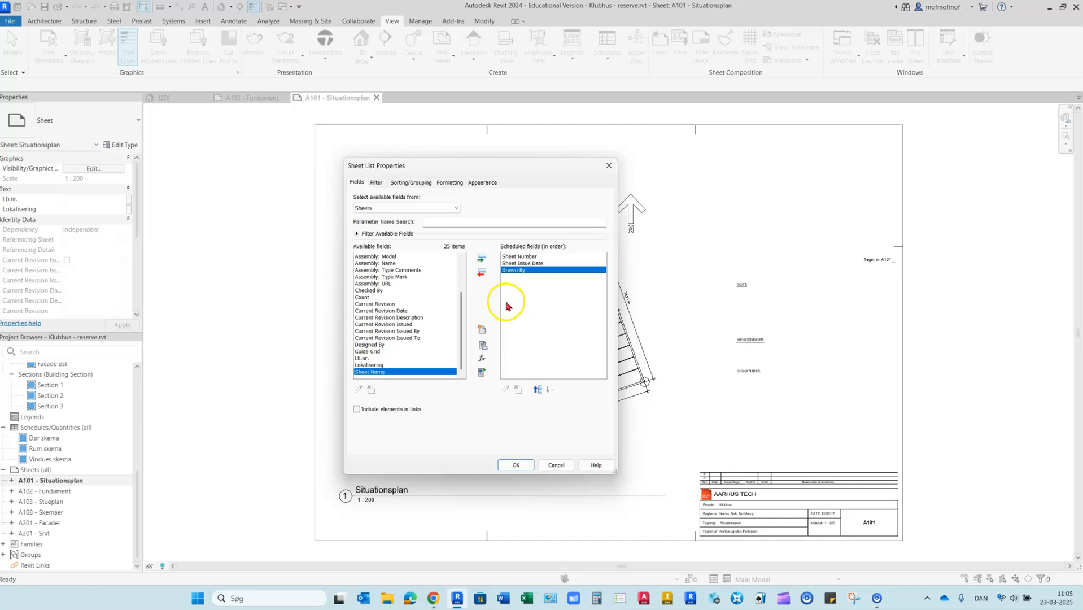
{"action": "left_click", "coordinate": [482, 259]}
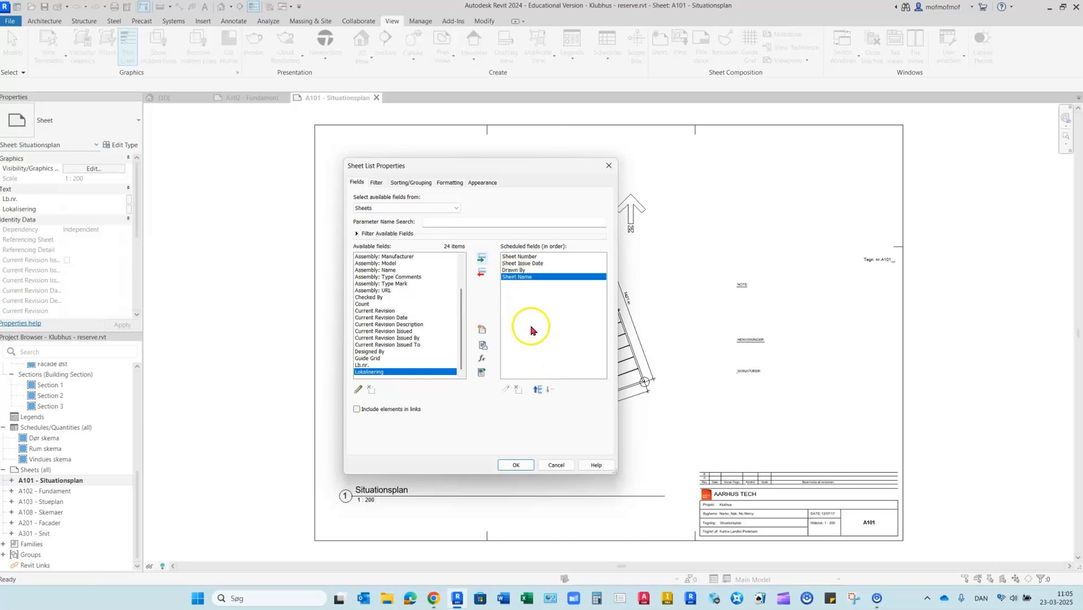
{"action": "left_click", "coordinate": [536, 389]}
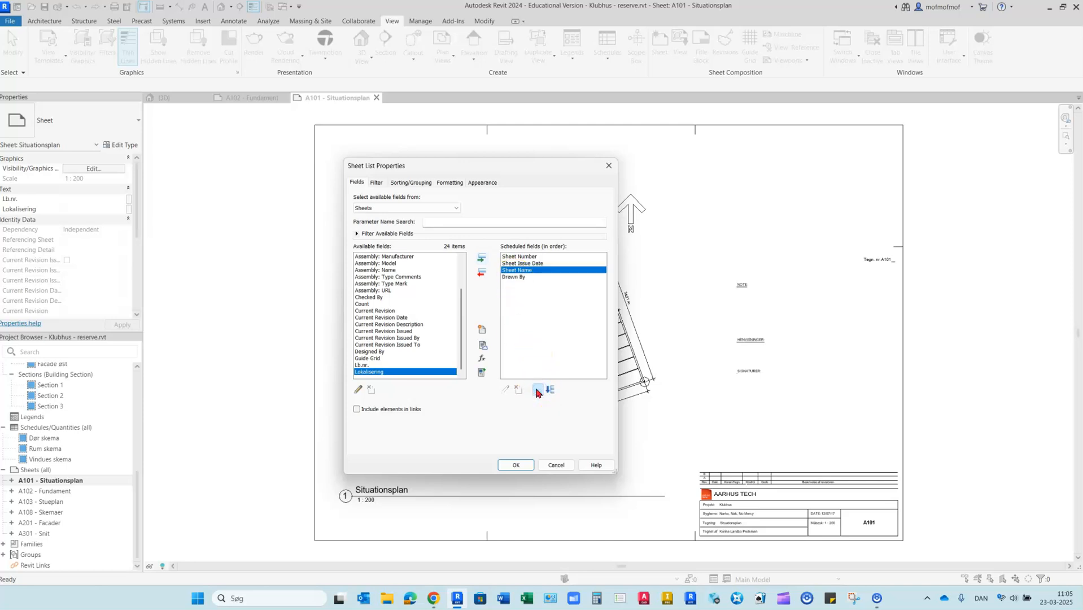
{"action": "left_click", "coordinate": [537, 390]}
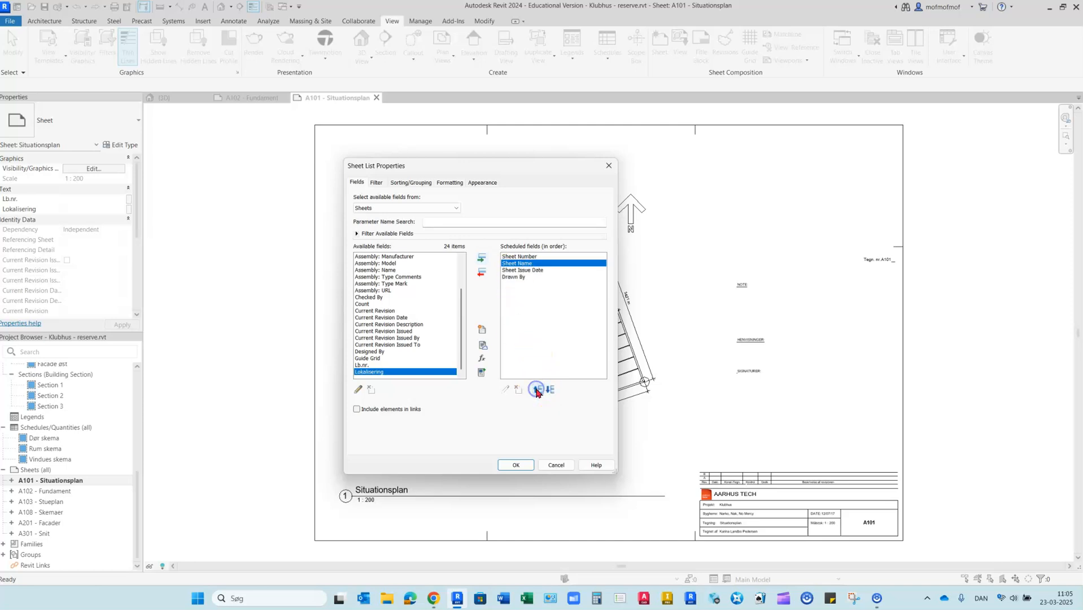
- Remove the Drawn By field from the scheduled fields and add it back
{"action": "left_click", "coordinate": [523, 280]}
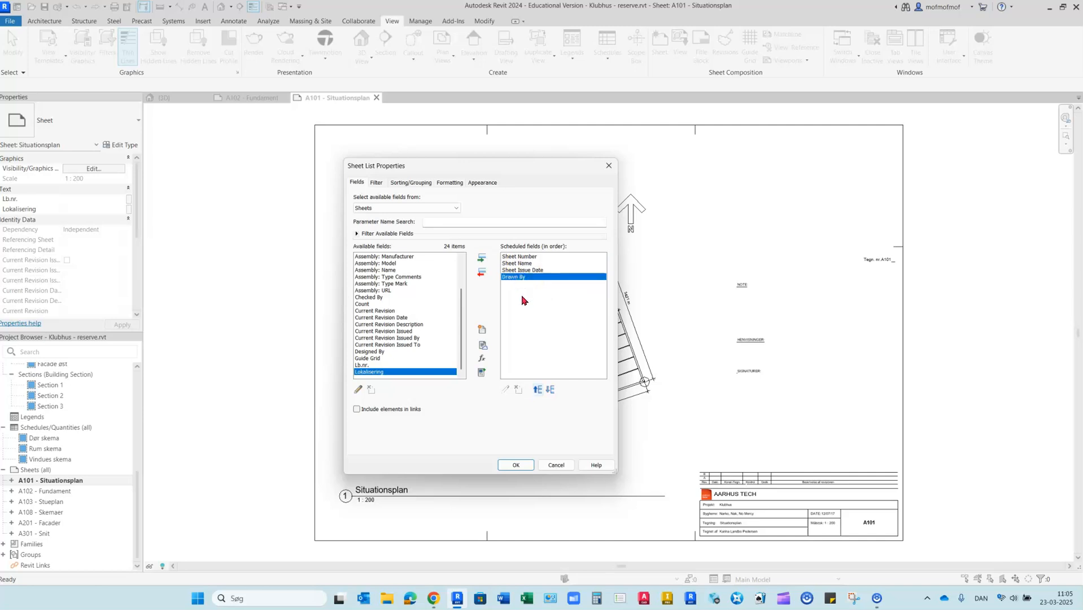
{"action": "left_click", "coordinate": [481, 277]}
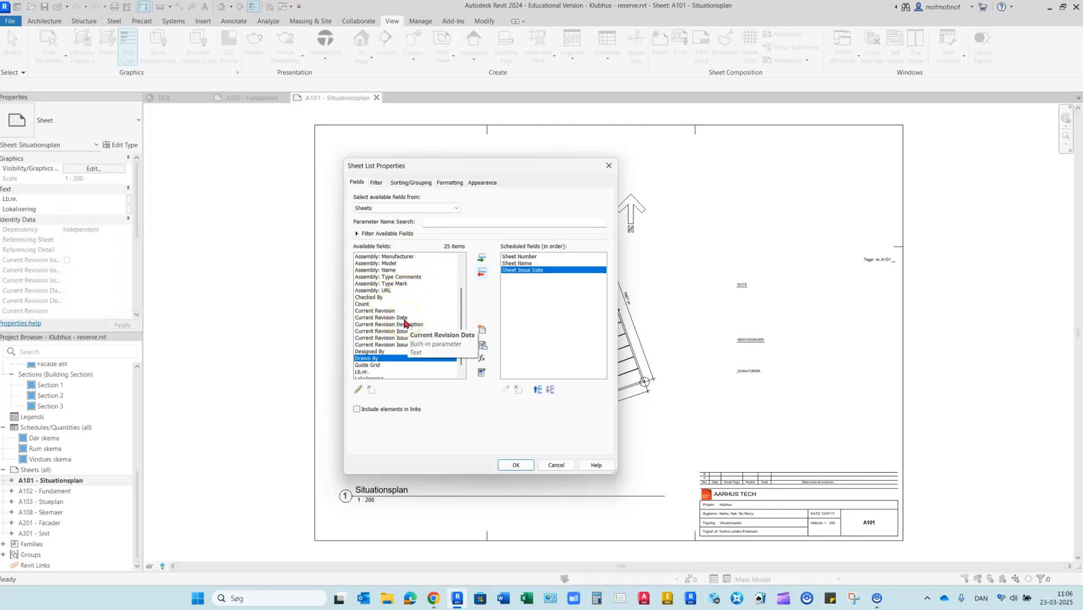
{"action": "left_click", "coordinate": [478, 257]}
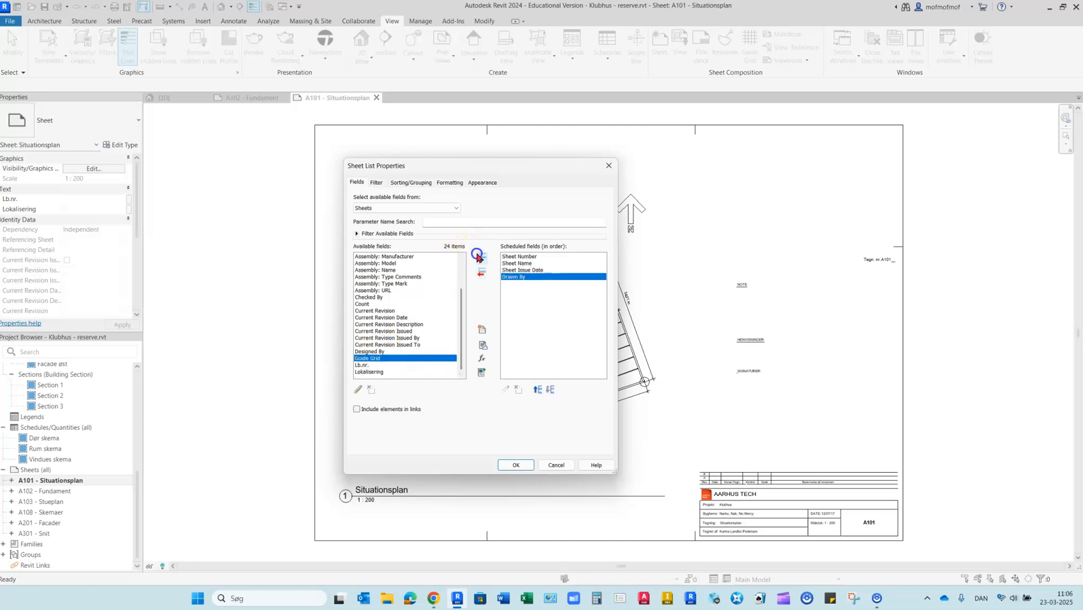
- Create the sheet list with the chosen fields and widen its Sheet Name and Sheet Issue Date columns
{"action": "left_click", "coordinate": [517, 467]}
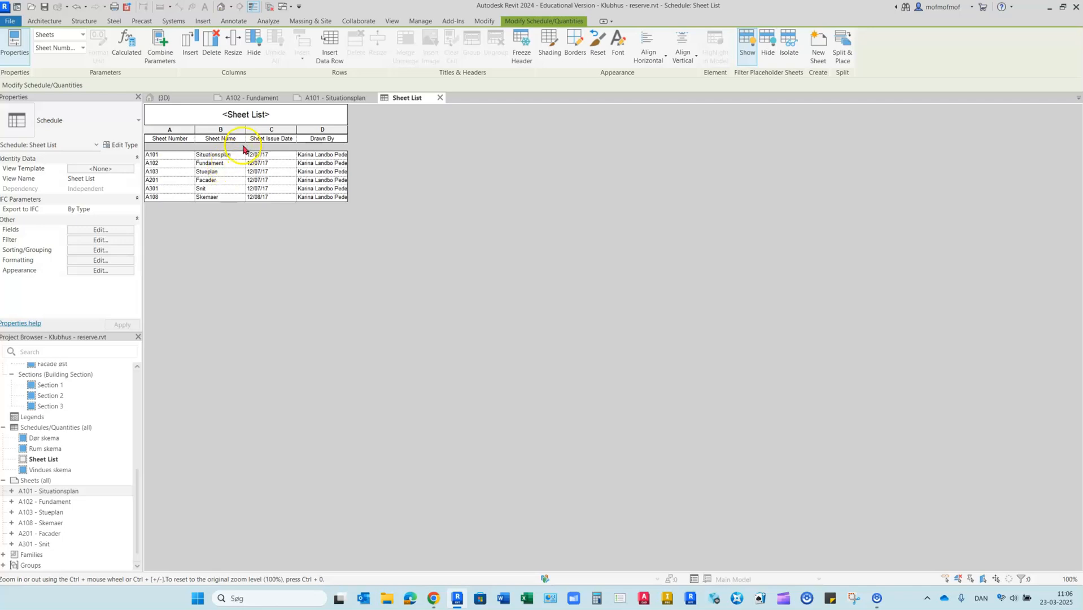
{"action": "left_click_drag", "start_coordinate": [247, 129], "coordinate": [316, 127]}
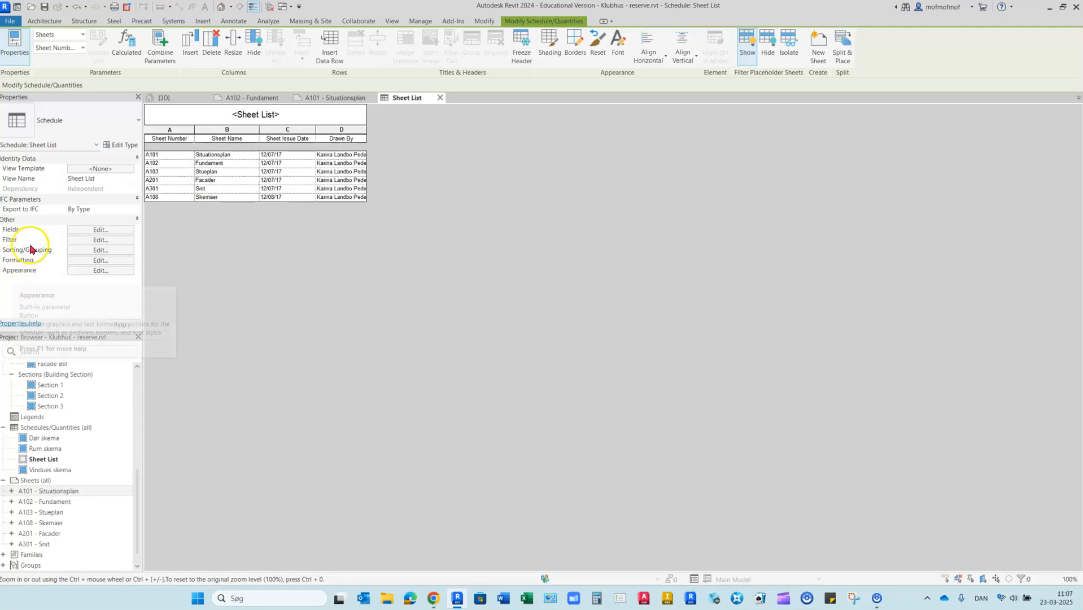
- Sort the sheet list by Sheet Number in ascending order
{"action": "left_click", "coordinate": [90, 250]}
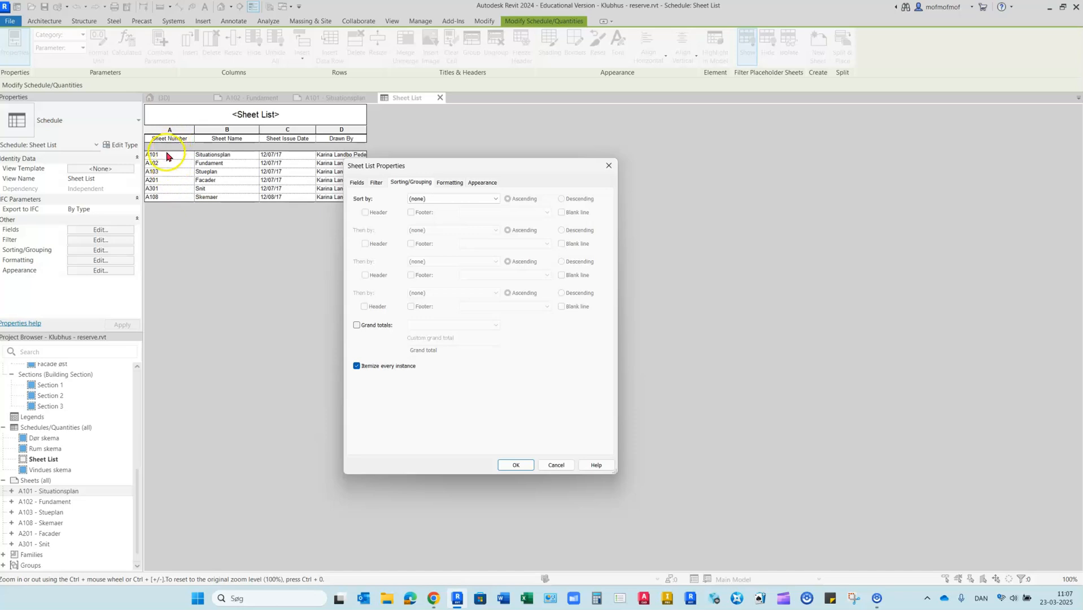
{"action": "left_click", "coordinate": [456, 201]}
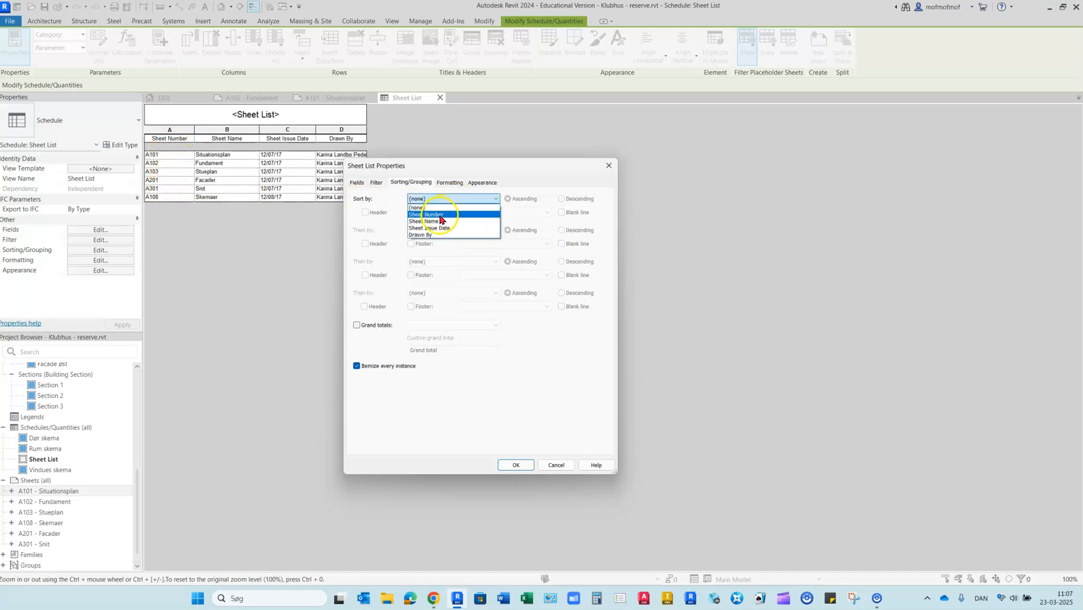
{"action": "left_click", "coordinate": [435, 214]}
{"action": "left_click", "coordinate": [515, 201]}
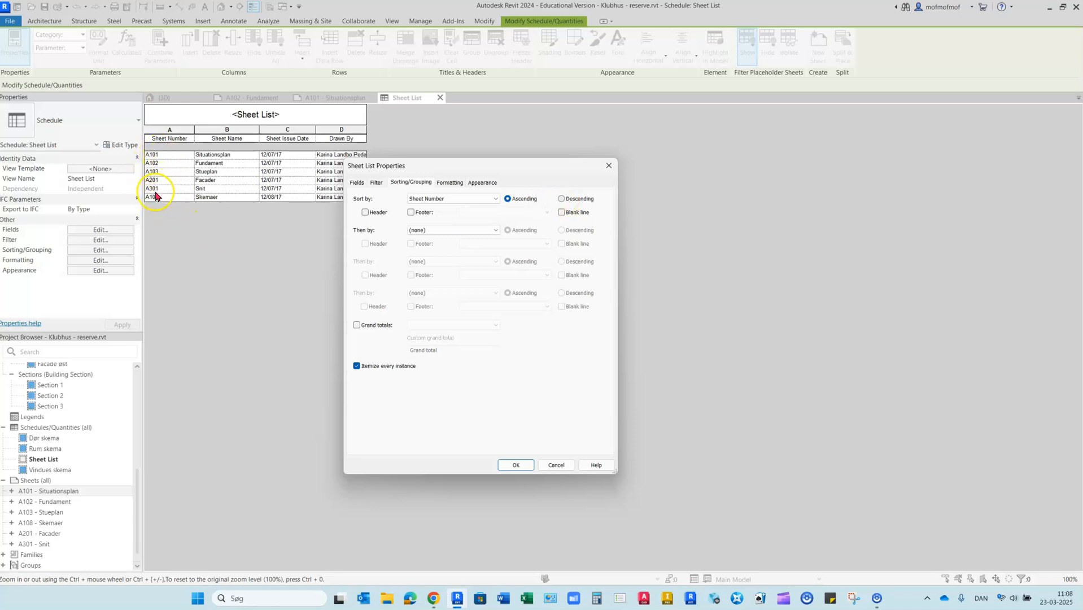
{"action": "left_click", "coordinate": [513, 466]}
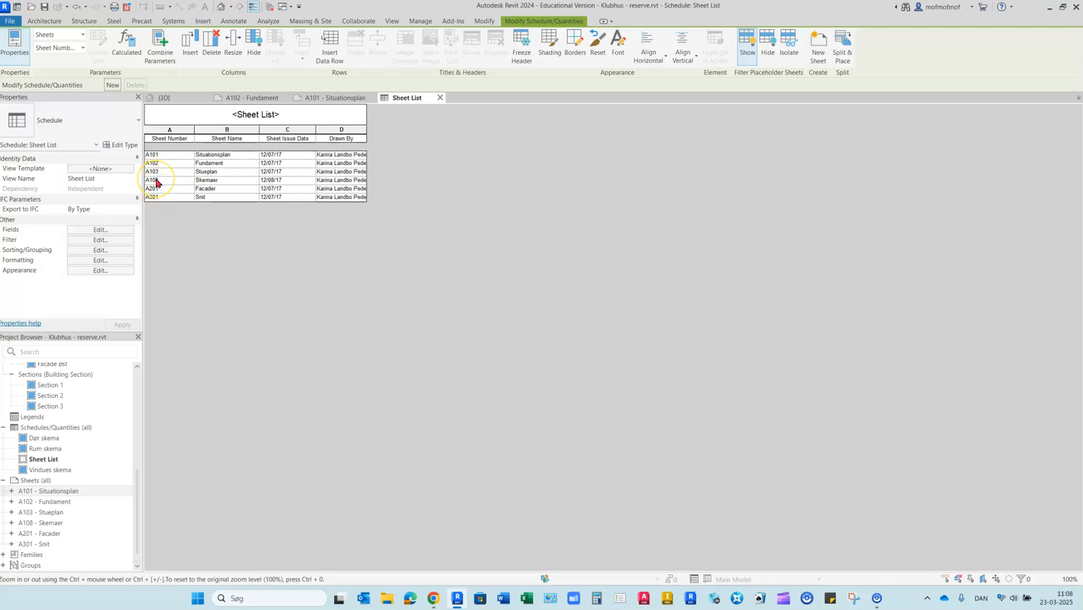
- Rename the sheet list's title to Tegningsliste
{"action": "left_click", "coordinate": [271, 113]}
{"action": "left_click_drag", "start_coordinate": [285, 109], "coordinate": [241, 113]}
{"action": "type", "text": "T"}
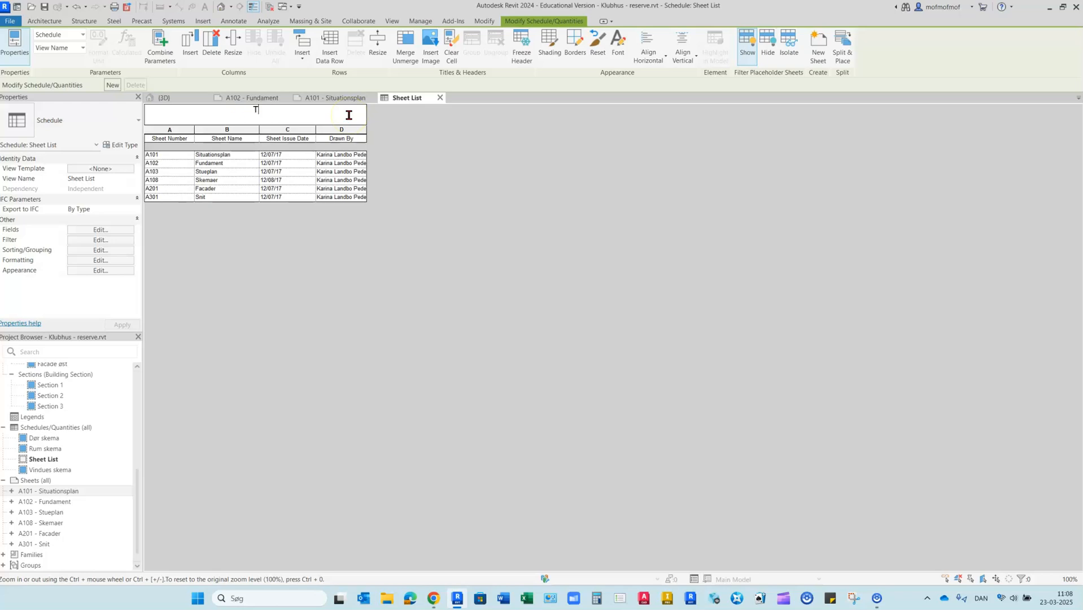
{"action": "type", "text": "egningsliste"}
{"action": "left_click", "coordinate": [413, 138]}
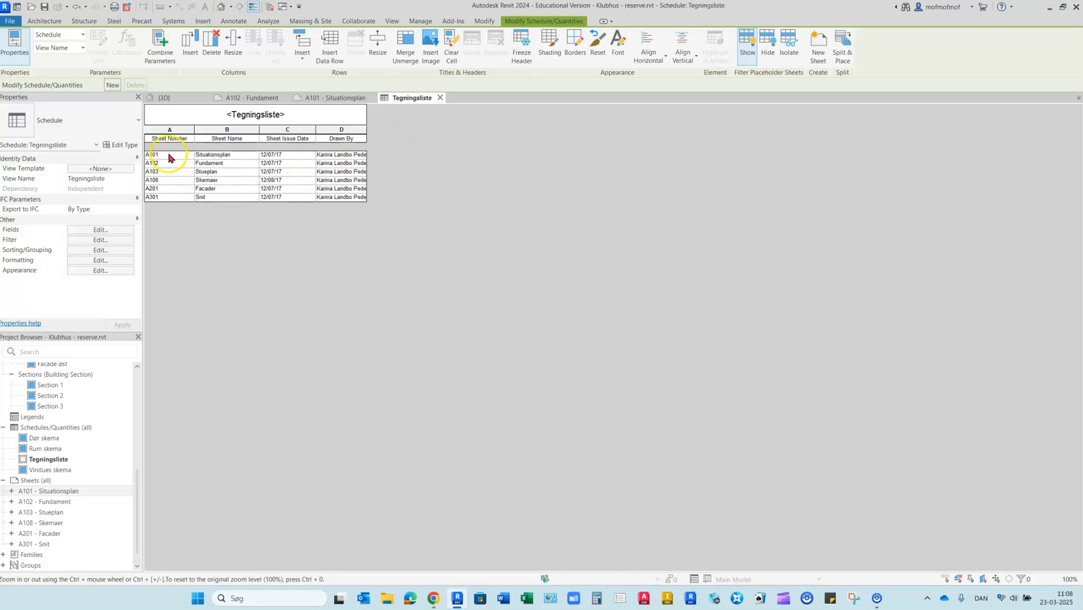
- Rename the Sheet Number header to "Tegnings nr." and replace the Sheet Name header with "Tegningsnavn"
{"action": "left_click", "coordinate": [180, 139]}
{"action": "left_click_drag", "start_coordinate": [185, 138], "coordinate": [128, 145]}
{"action": "type", "text": "Teg"}
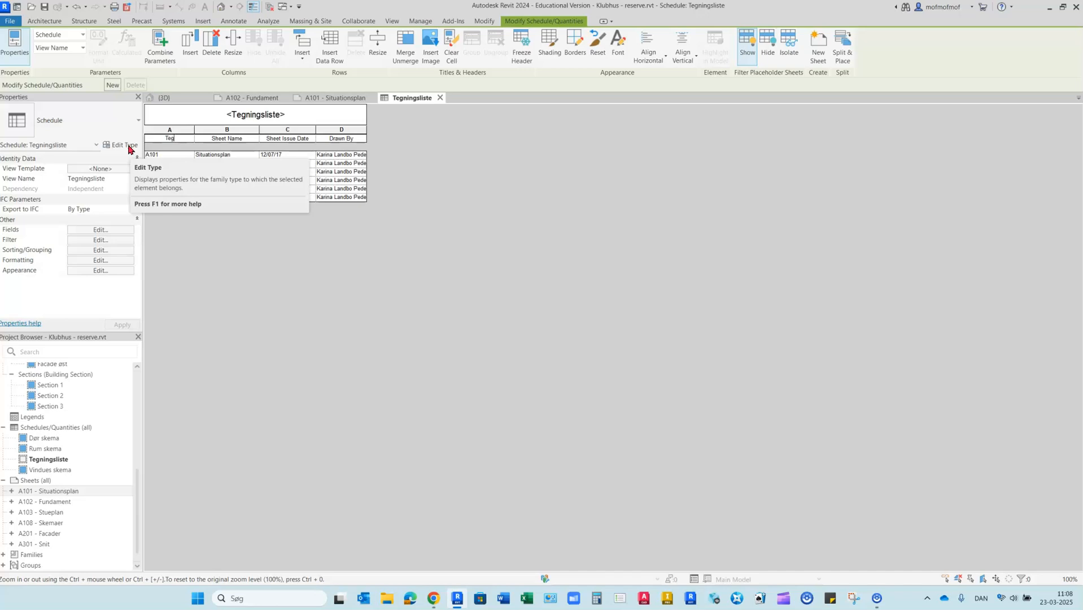
{"action": "type", "text": "nings nr."}
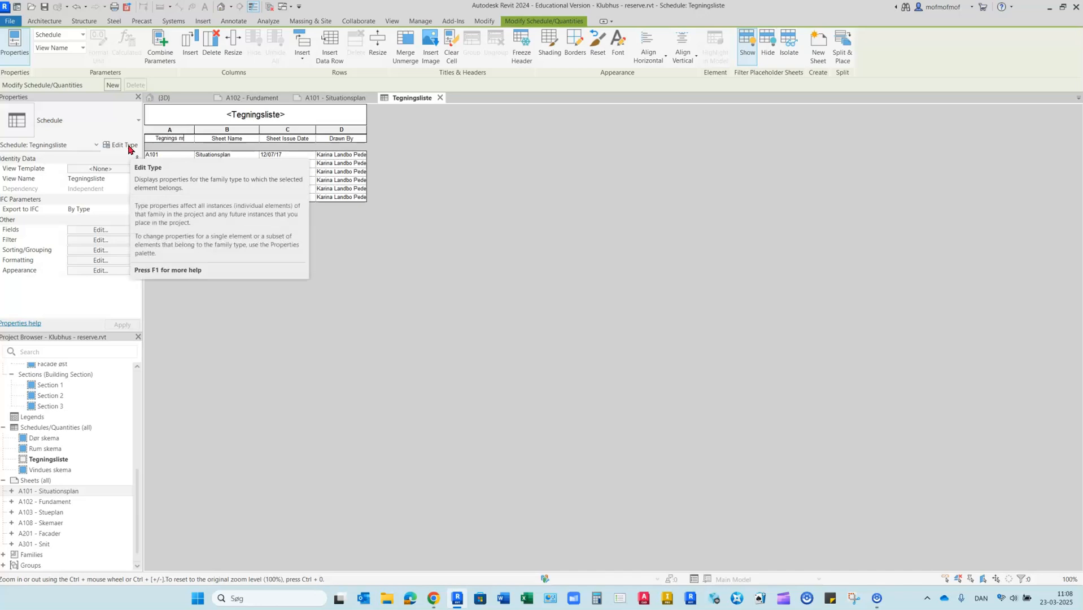
{"action": "left_click", "coordinate": [241, 138]}
{"action": "left_click_drag", "start_coordinate": [242, 138], "coordinate": [198, 141]}
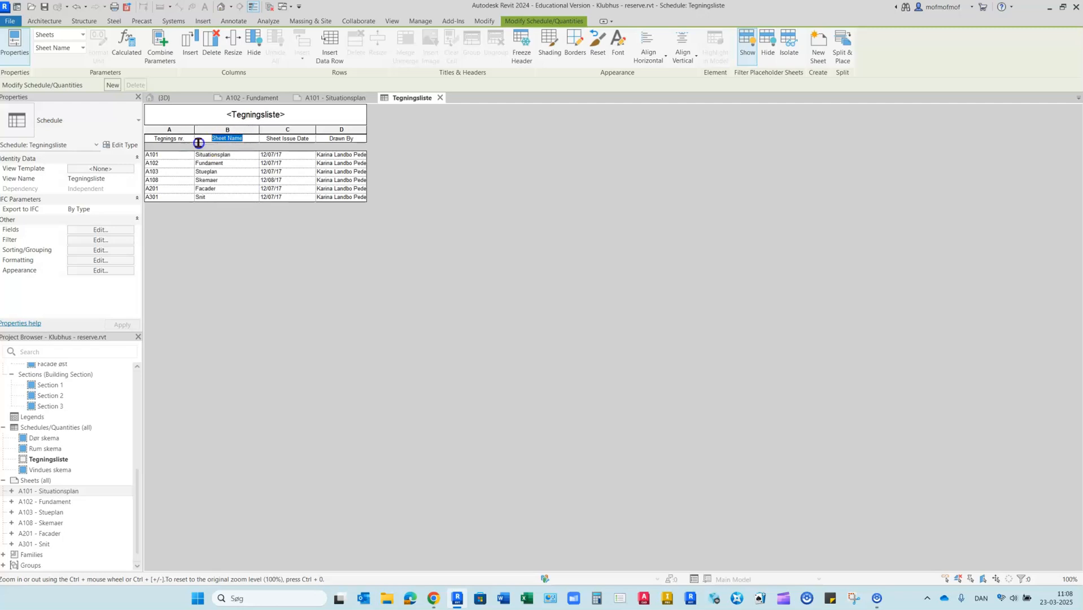
{"action": "key", "text": "BackSpace"}
- Rename the Sheet Issue Date header to "Dato" and the Drawn By header to "Tegnet af"
{"action": "left_click", "coordinate": [293, 136]}
{"action": "left_click", "coordinate": [293, 136]}
{"action": "type", "text": "Dato"}
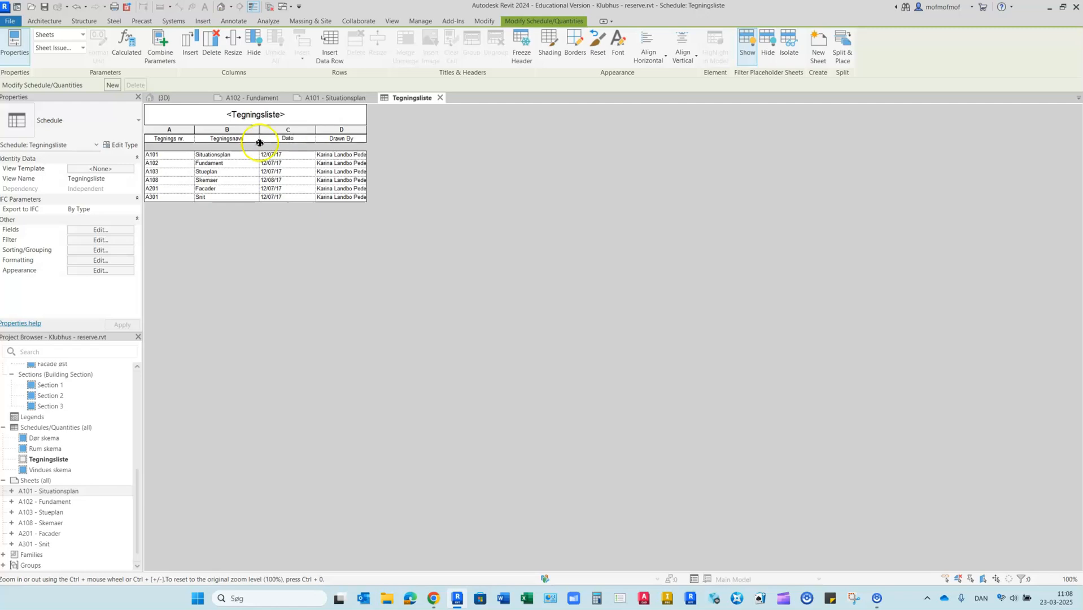
{"action": "left_click", "coordinate": [344, 138]}
{"action": "left_click", "coordinate": [331, 139]}
{"action": "type", "text": "Tegnet af"}
{"action": "left_click", "coordinate": [465, 141]}
{"action": "left_click", "coordinate": [452, 161]}
{"action": "left_click", "coordinate": [289, 160]}
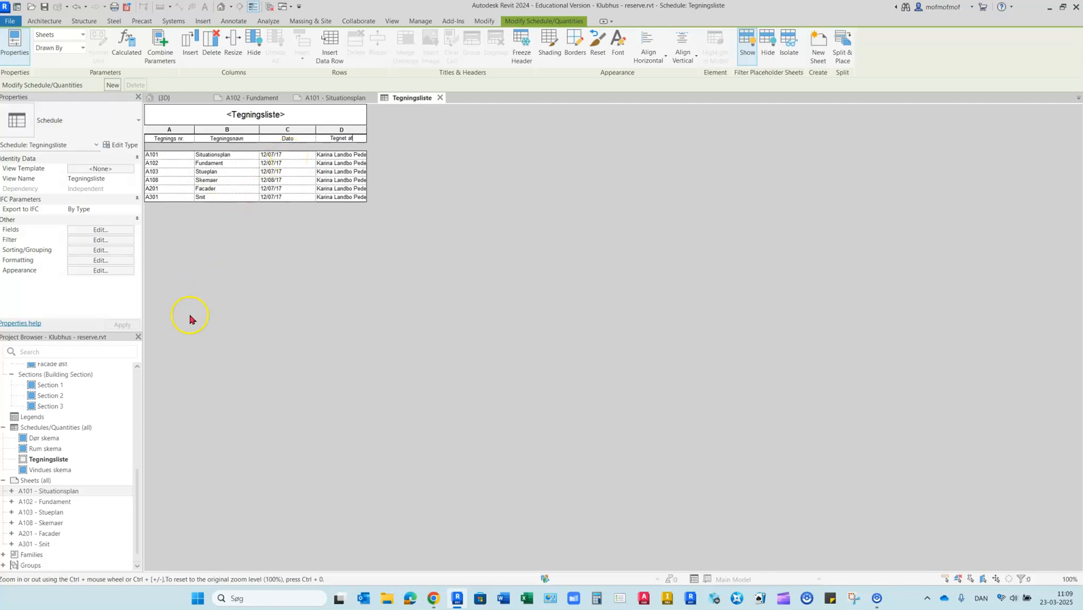
- View the Dør skema door schedule and return to the Tegningsliste schedule
{"action": "left_click", "coordinate": [44, 453]}
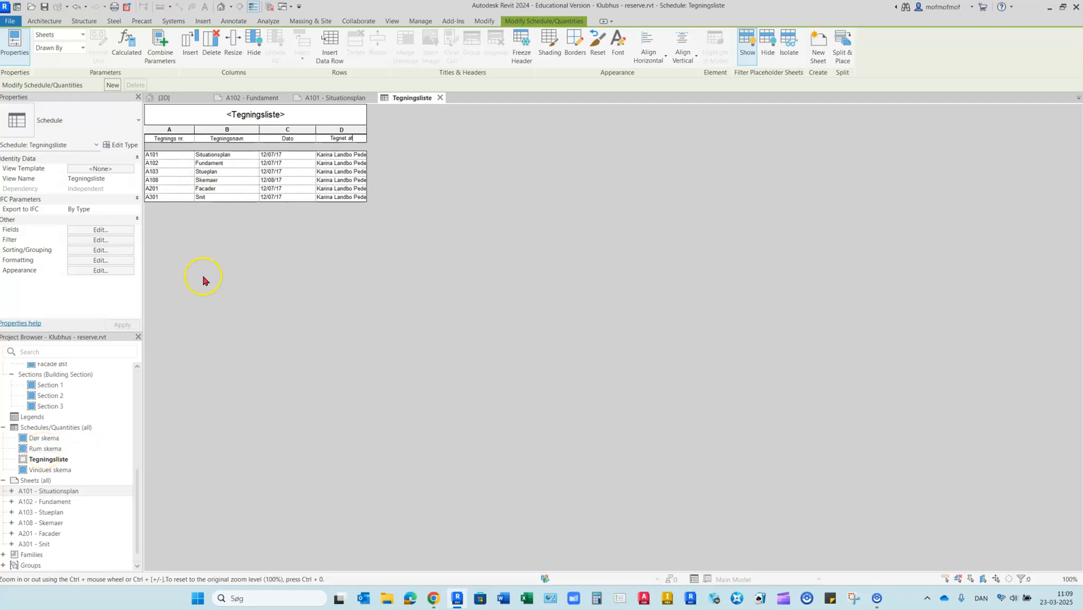
{"action": "double_click", "coordinate": [46, 438]}
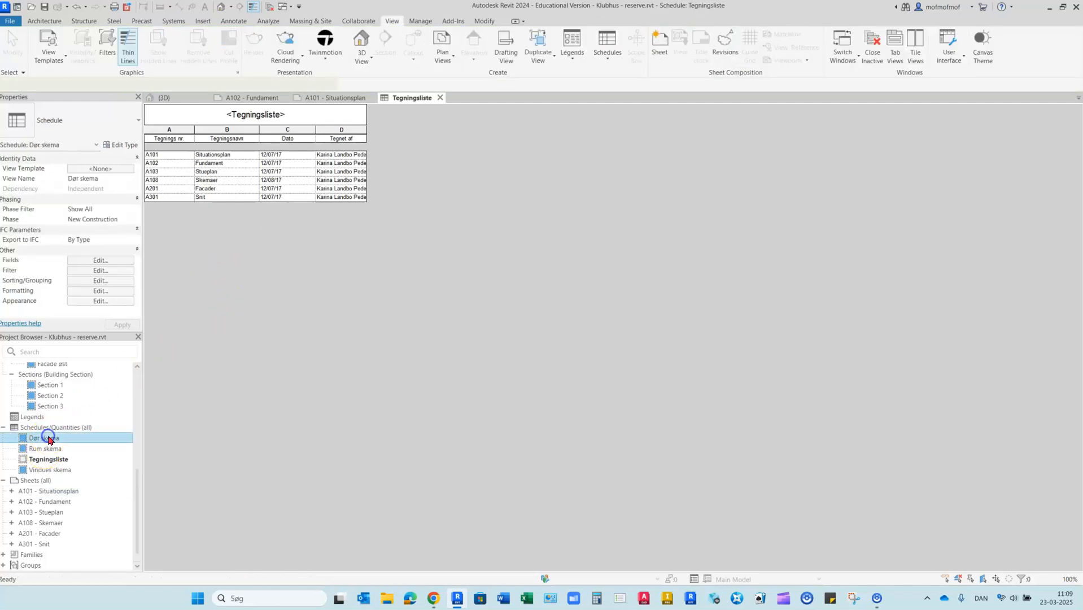
{"action": "left_click", "coordinate": [238, 170]}
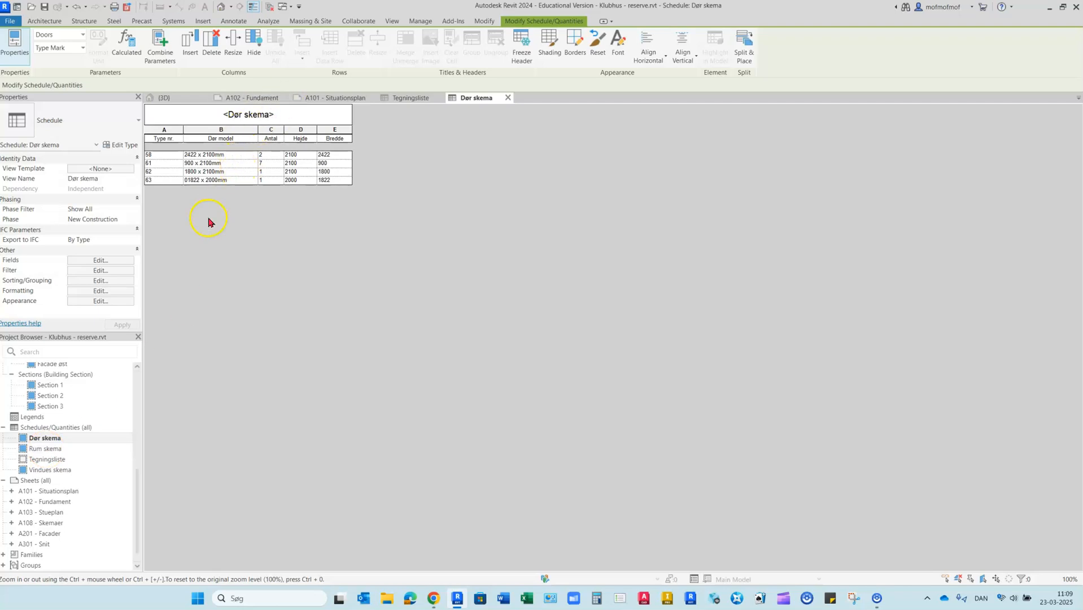
{"action": "double_click", "coordinate": [46, 460]}
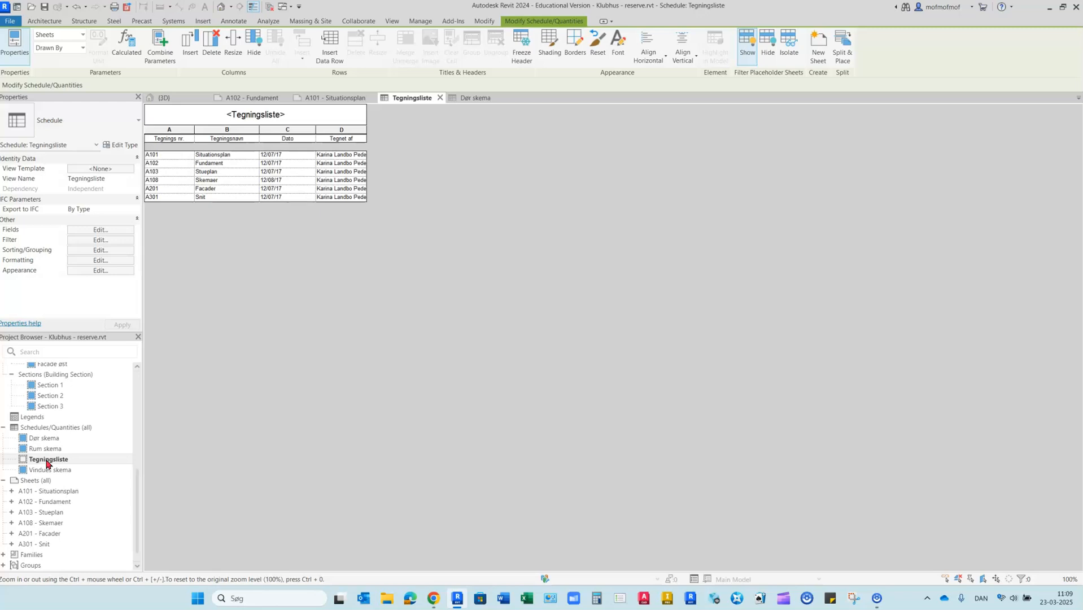
{"action": "left_click", "coordinate": [42, 484]}
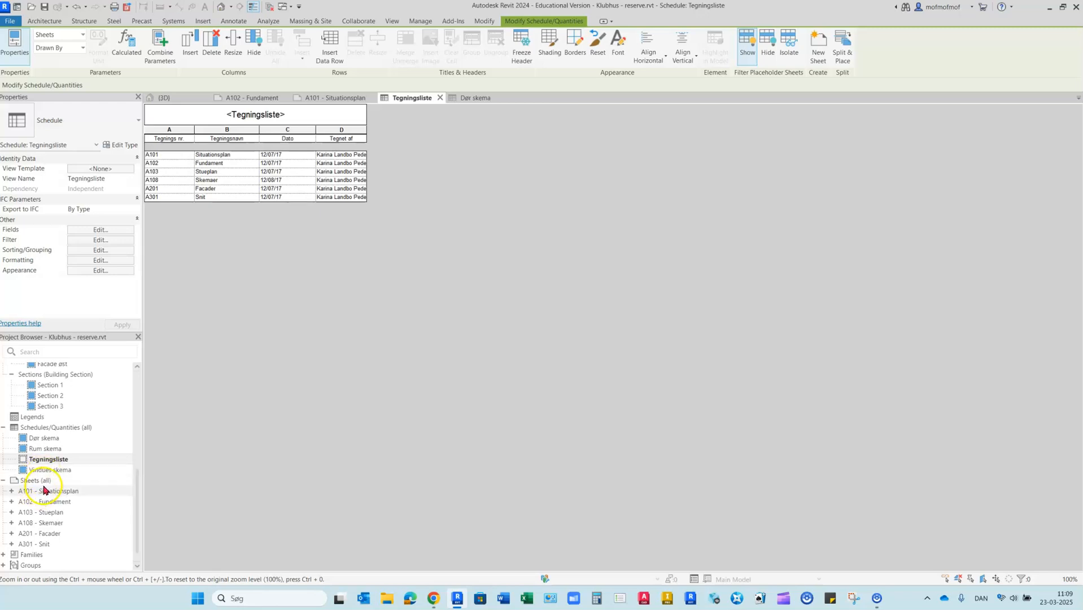